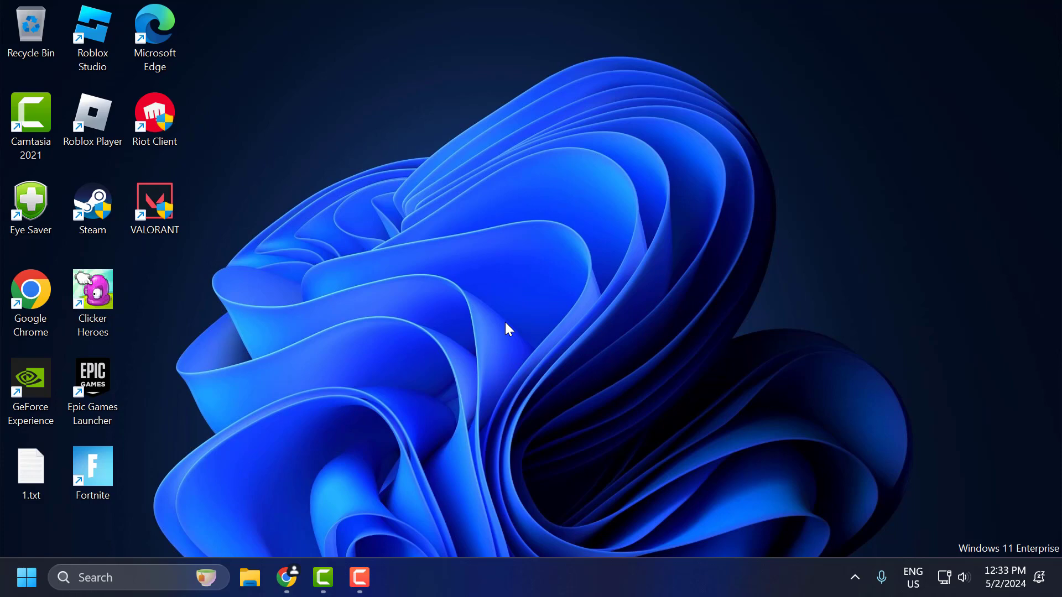
# Step: Minimize Chrome, run a Windows Update check in Settings, then close Settings
pyautogui.click(286, 578)
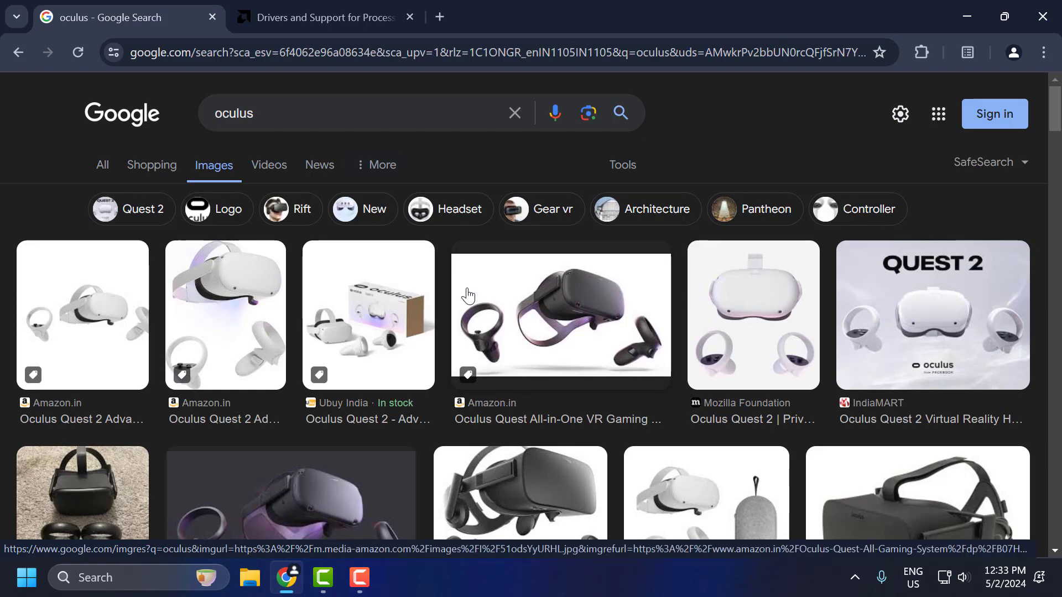
pyautogui.click(965, 17)
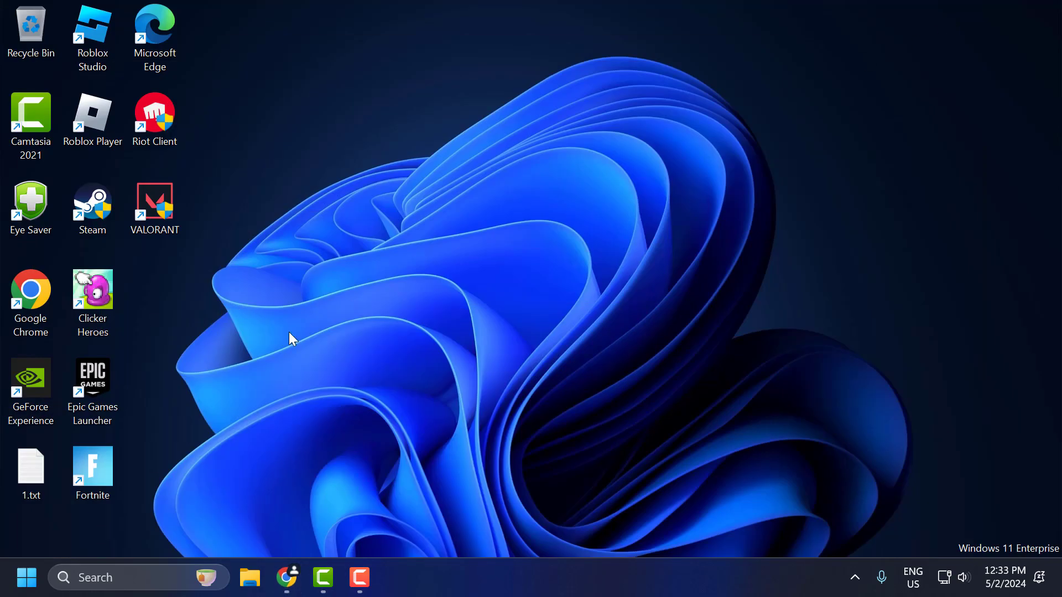
pyautogui.click(145, 566)
pyautogui.write('wi')
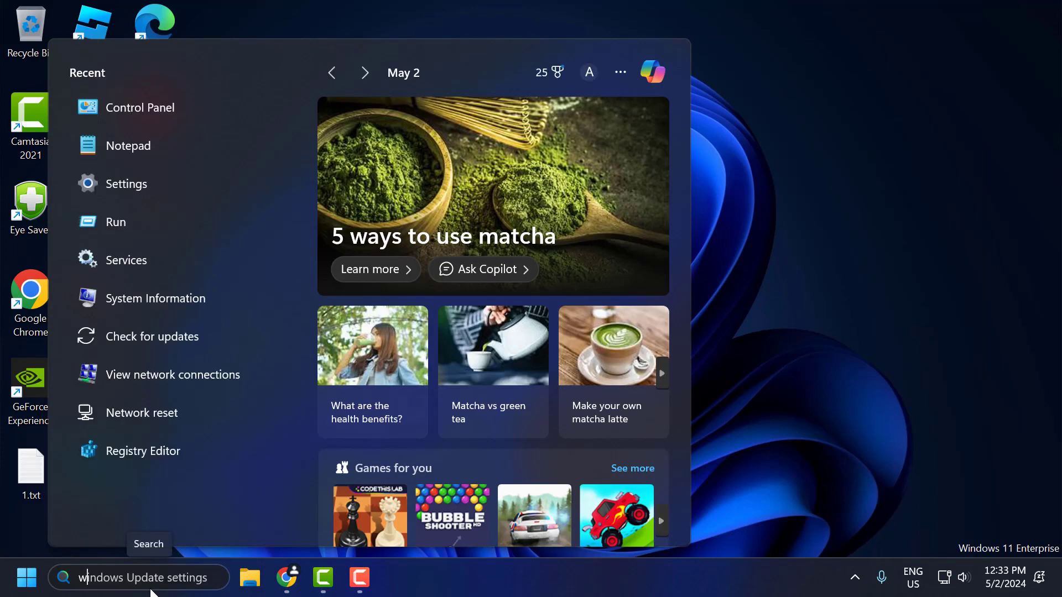
pyautogui.write('ndo')
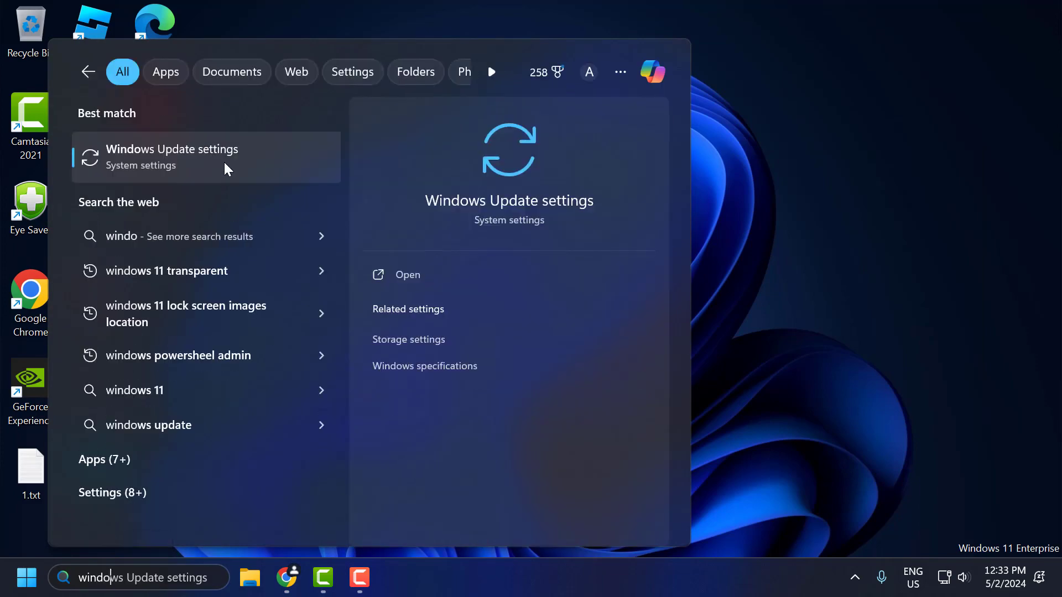
pyautogui.click(224, 162)
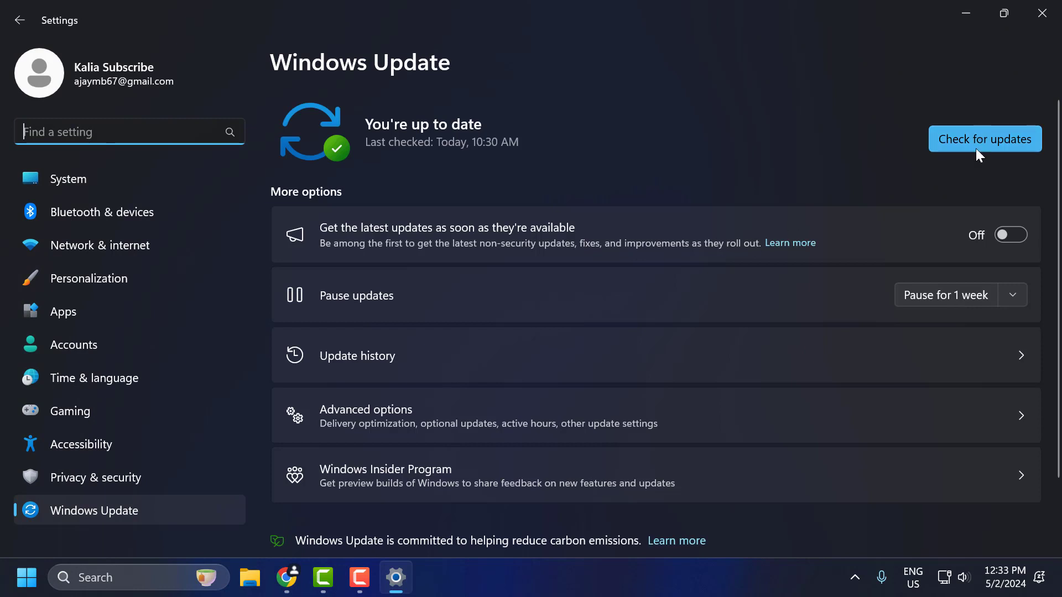
pyautogui.click(977, 148)
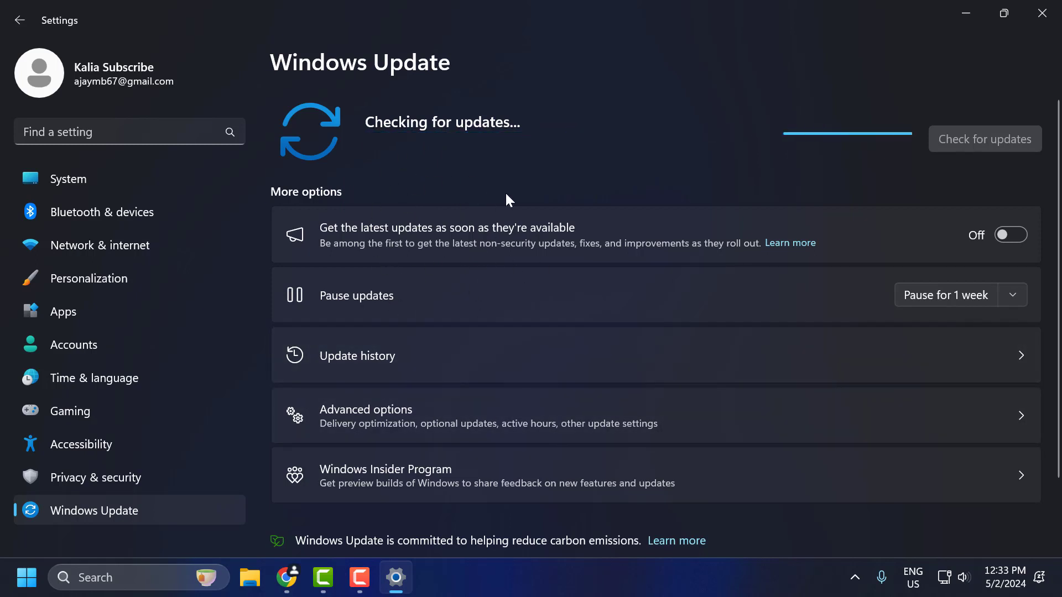
pyautogui.click(1041, 13)
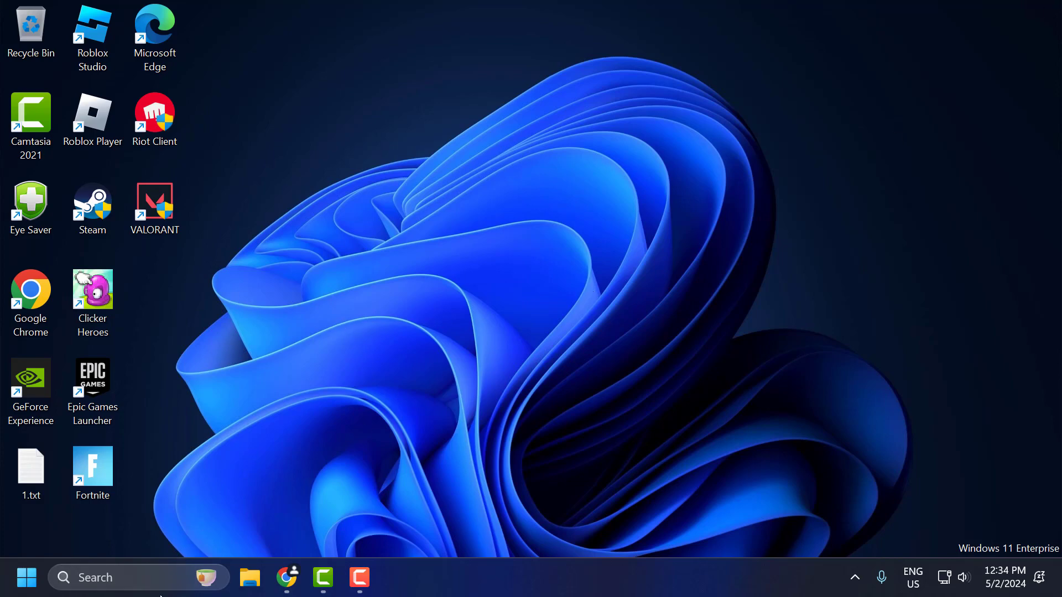
# Step: Open Device Manager and expand Universal Serial Bus controllers
pyautogui.click(164, 579)
pyautogui.write('d')
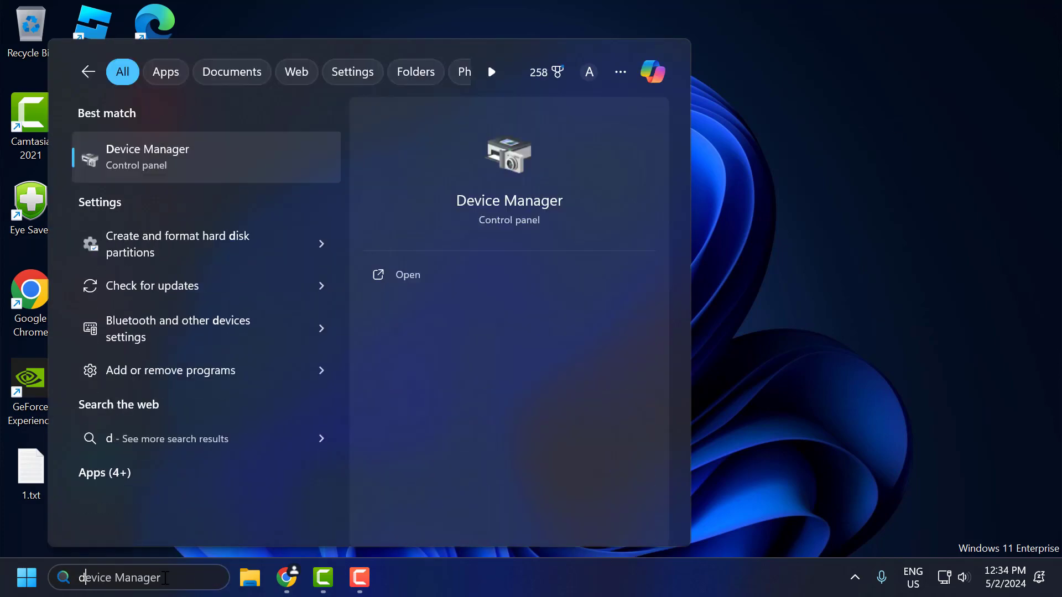
pyautogui.write('e')
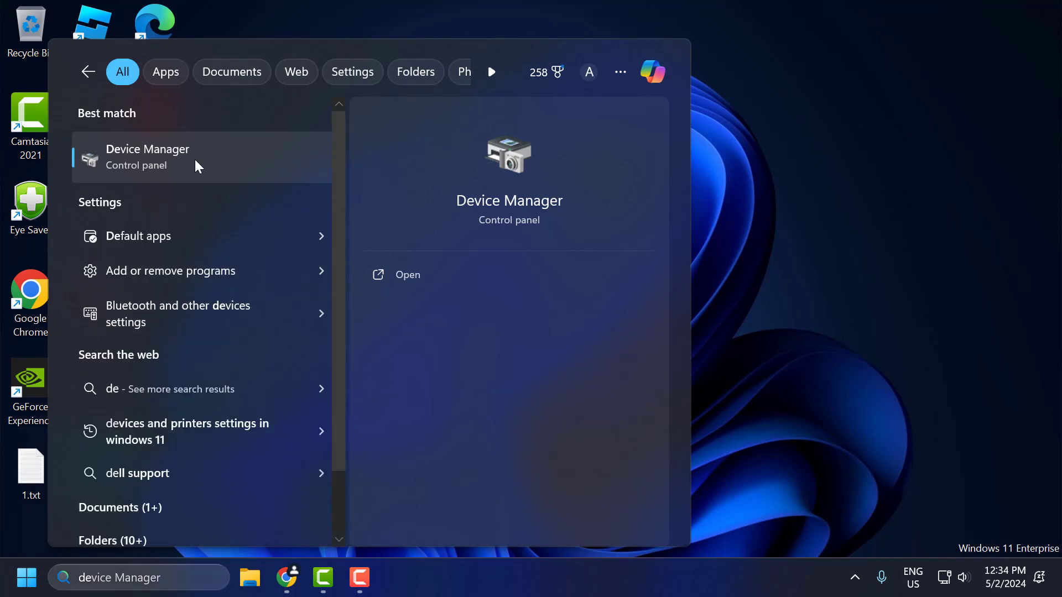
pyautogui.click(194, 159)
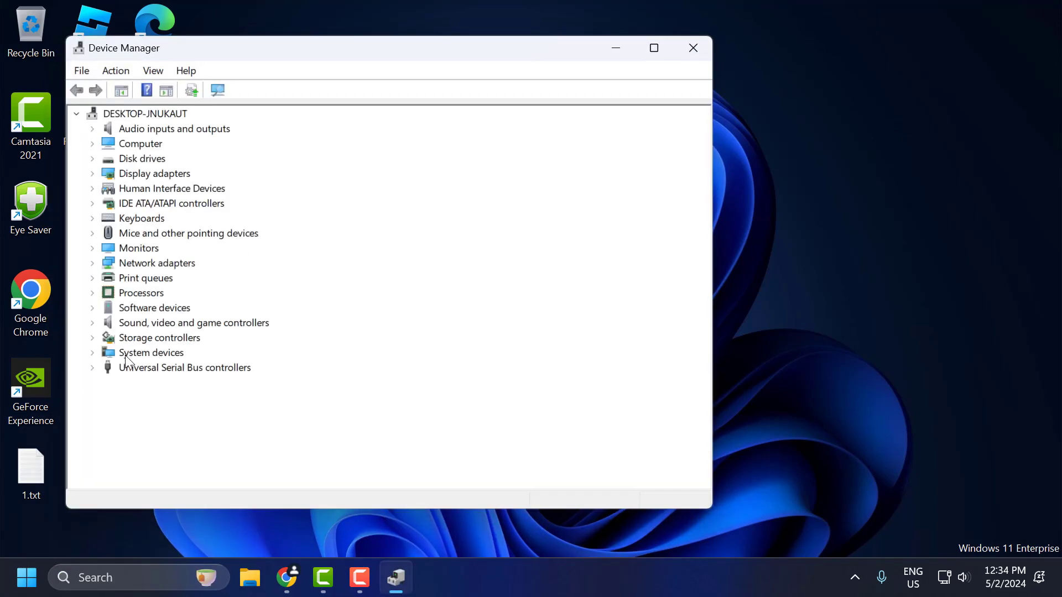
pyautogui.click(93, 368)
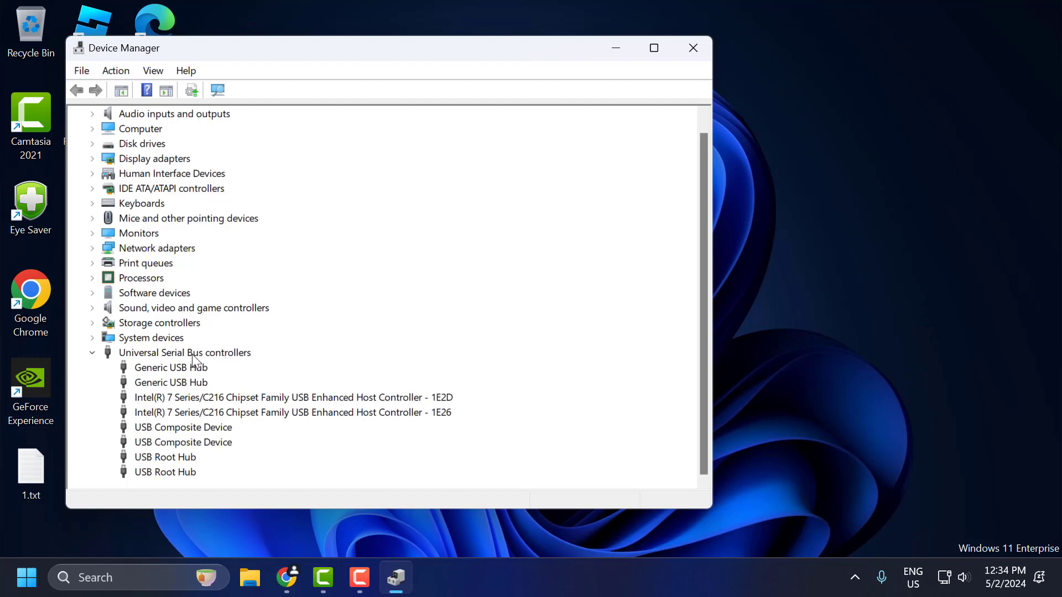
# Step: Disable power saving on the first Generic USB Hub's Power Management tab and confirm
pyautogui.rightClick(174, 368)
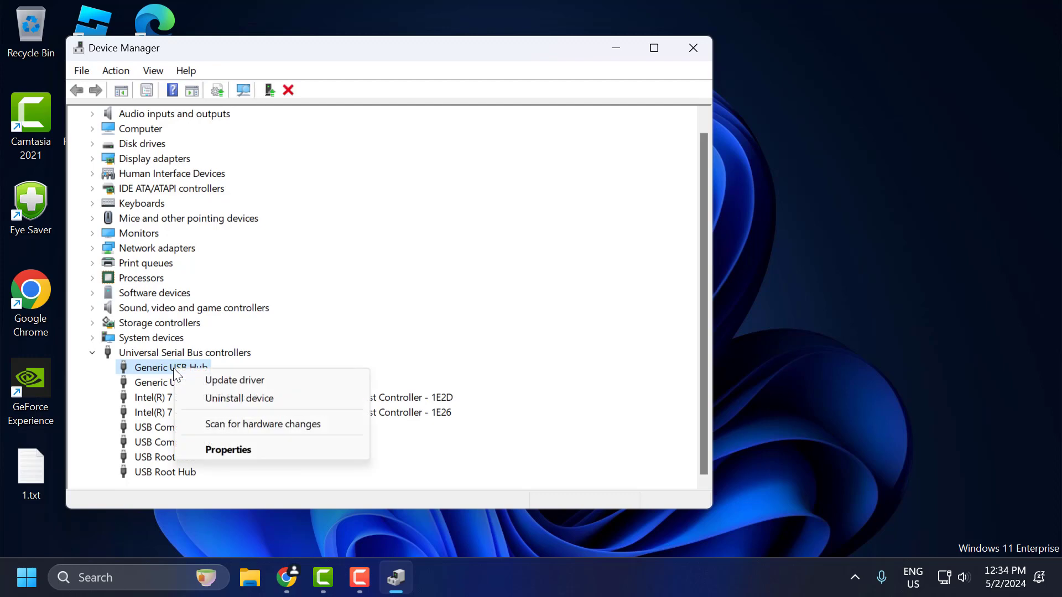
pyautogui.click(227, 451)
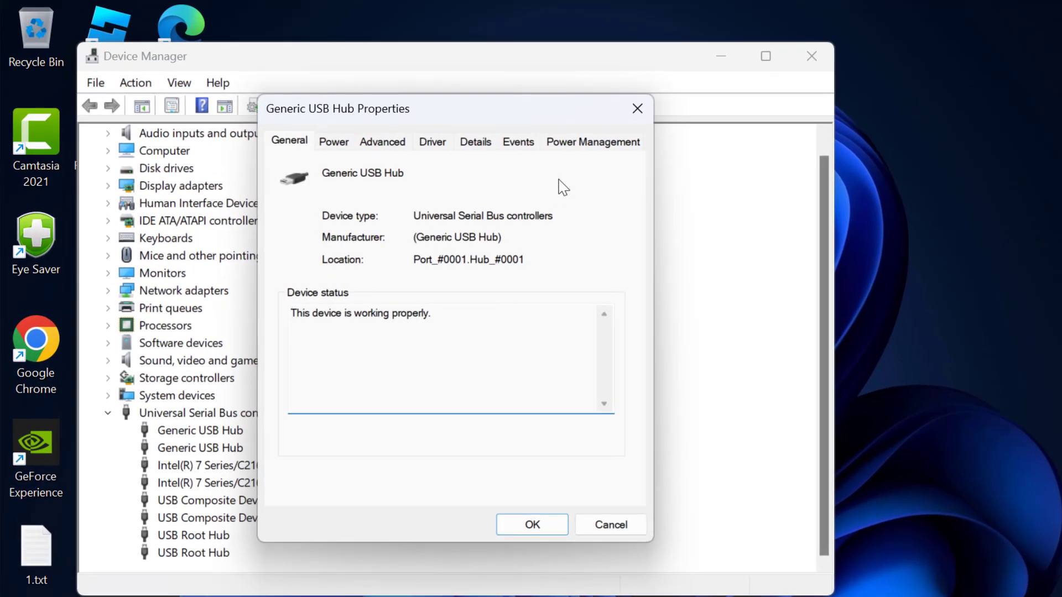
pyautogui.click(575, 145)
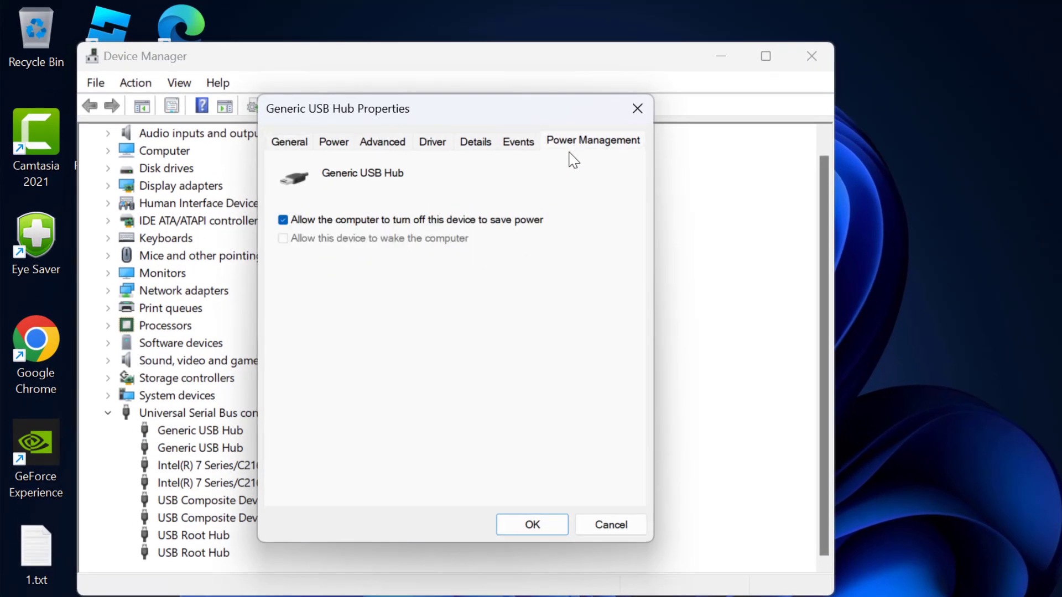
pyautogui.click(283, 221)
pyautogui.click(541, 524)
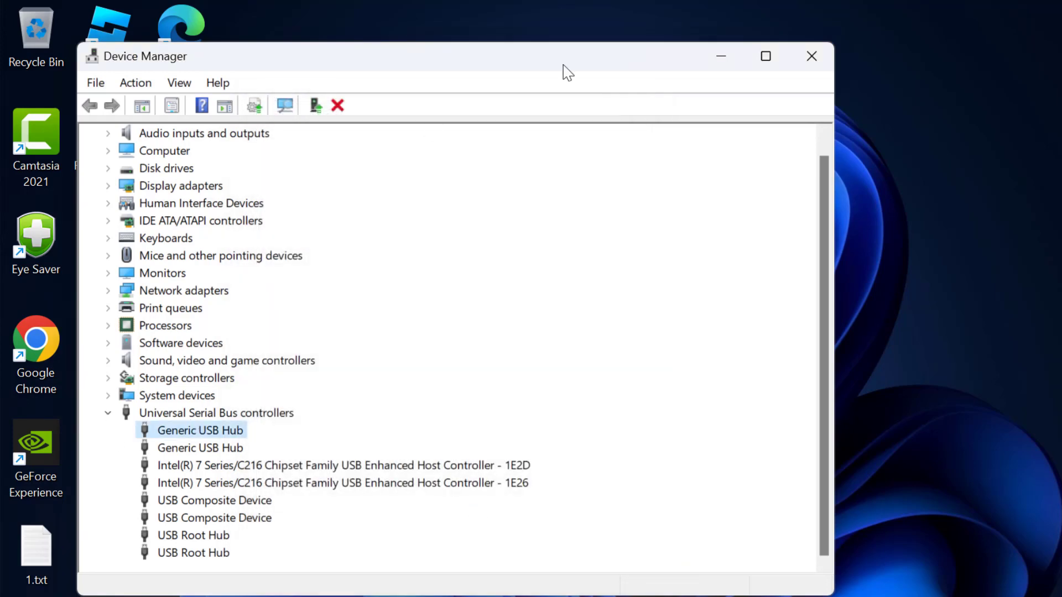
# Step: Scan for hardware changes in Device Manager, then close Device Manager
pyautogui.click(287, 114)
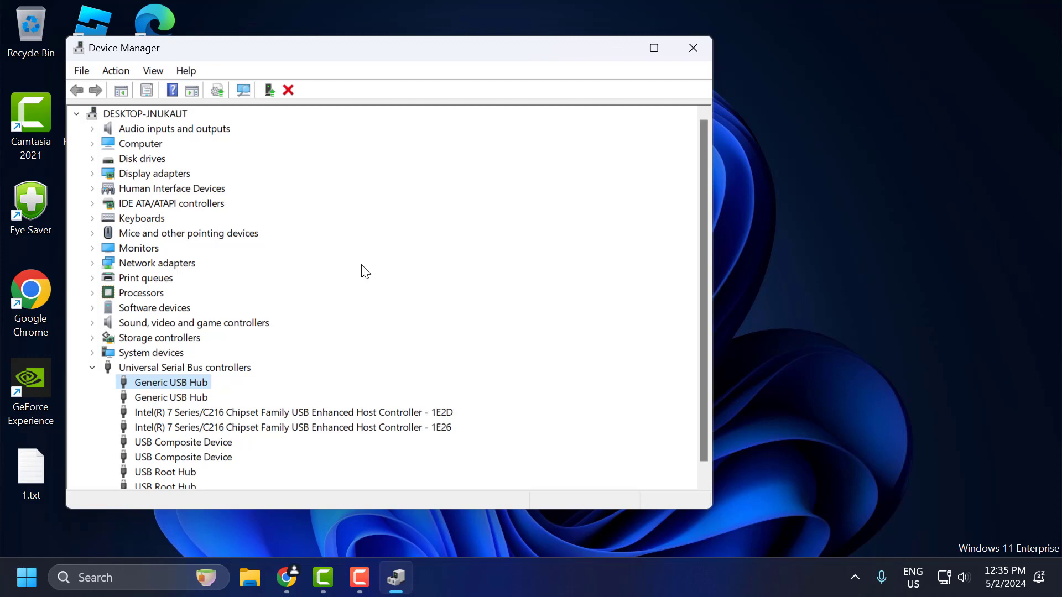
pyautogui.rightClick(140, 380)
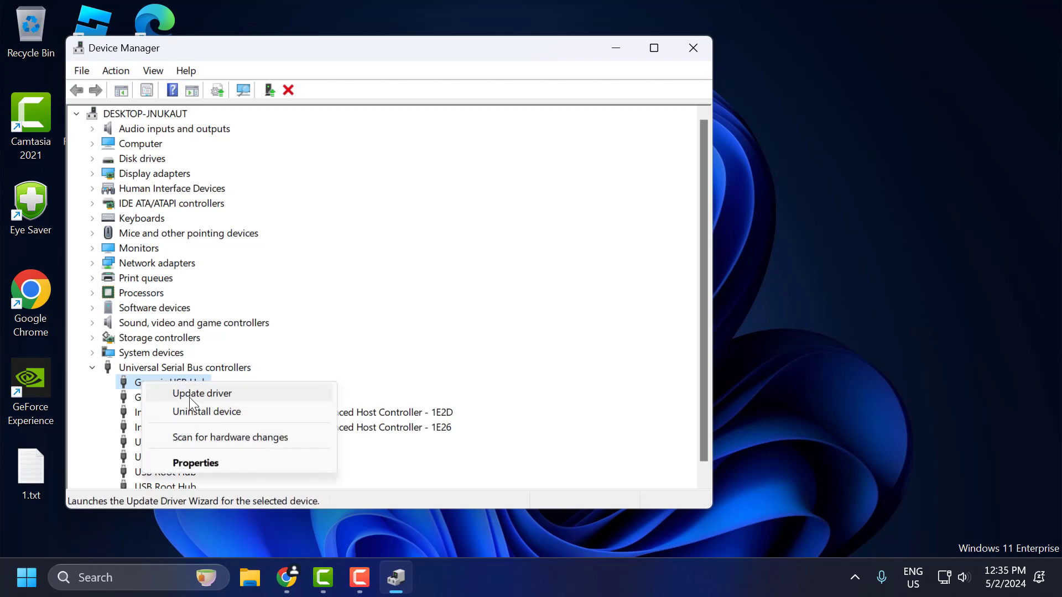
pyautogui.click(131, 386)
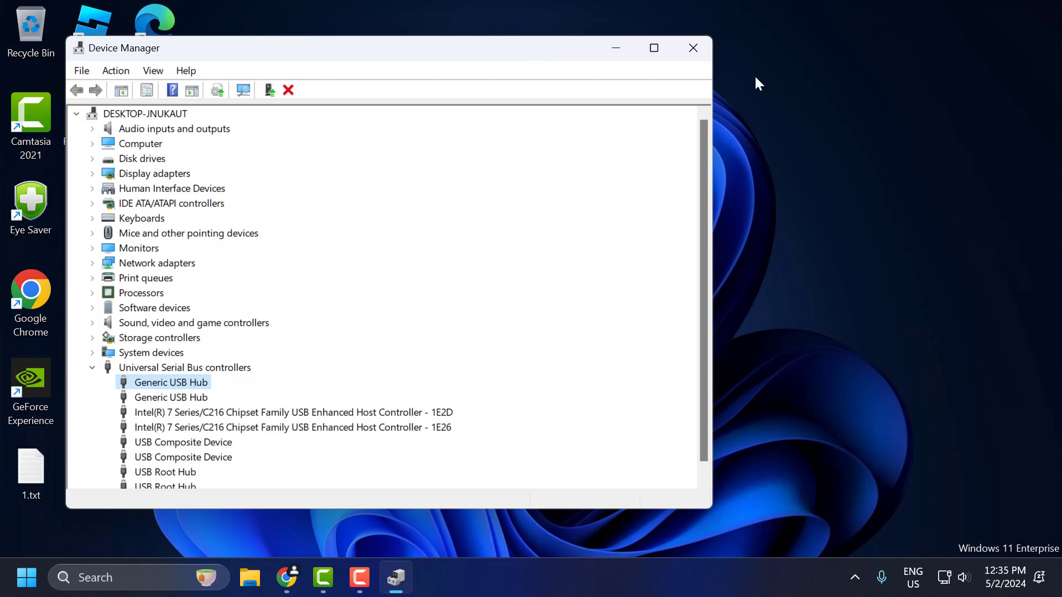
pyautogui.click(692, 49)
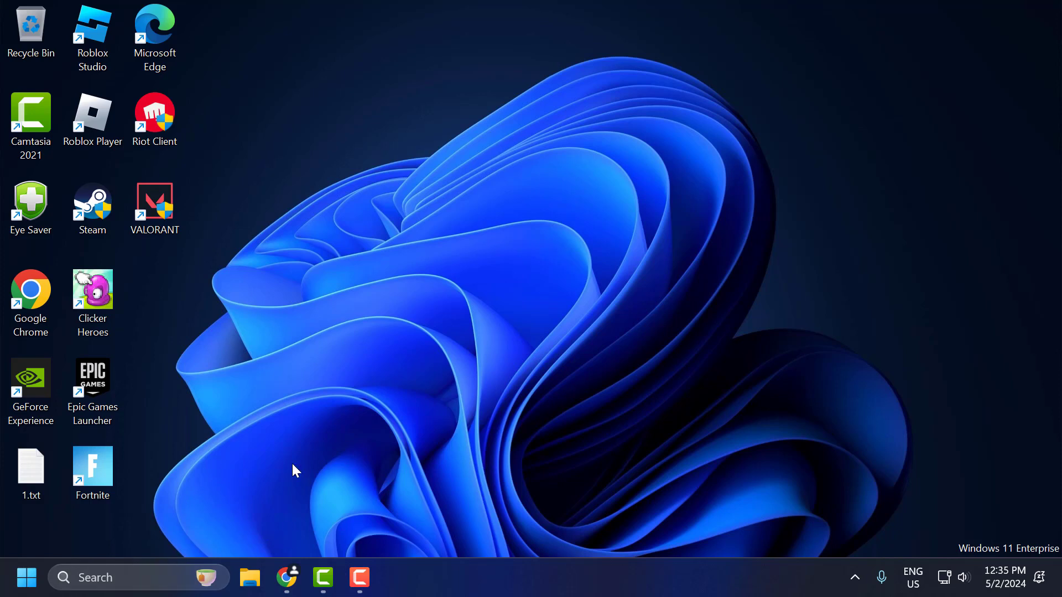
# Step: Open Power Options in Control Panel
pyautogui.click(101, 564)
pyautogui.write('con')
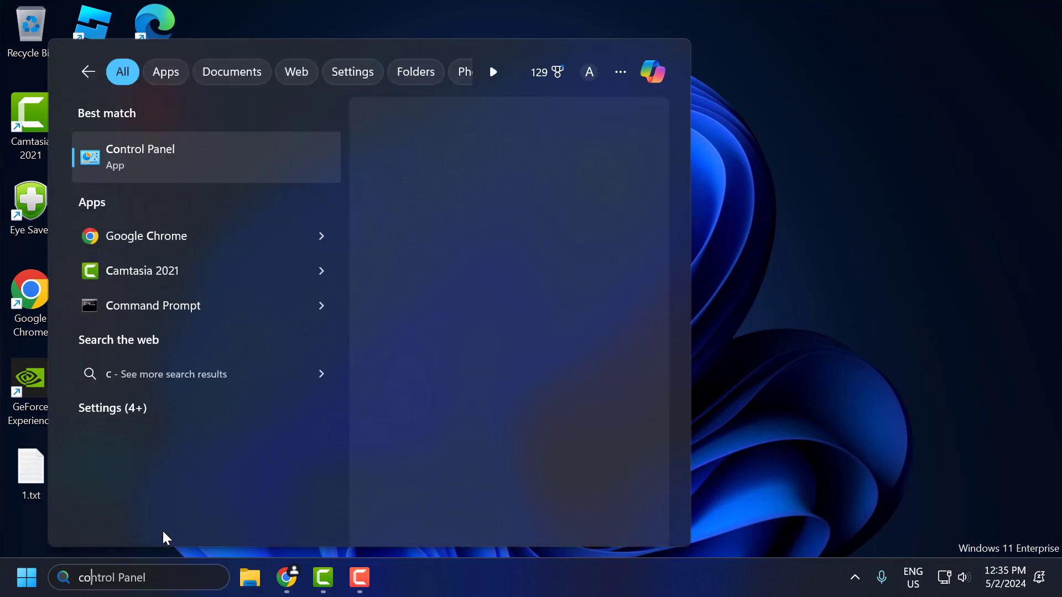
pyautogui.click(185, 143)
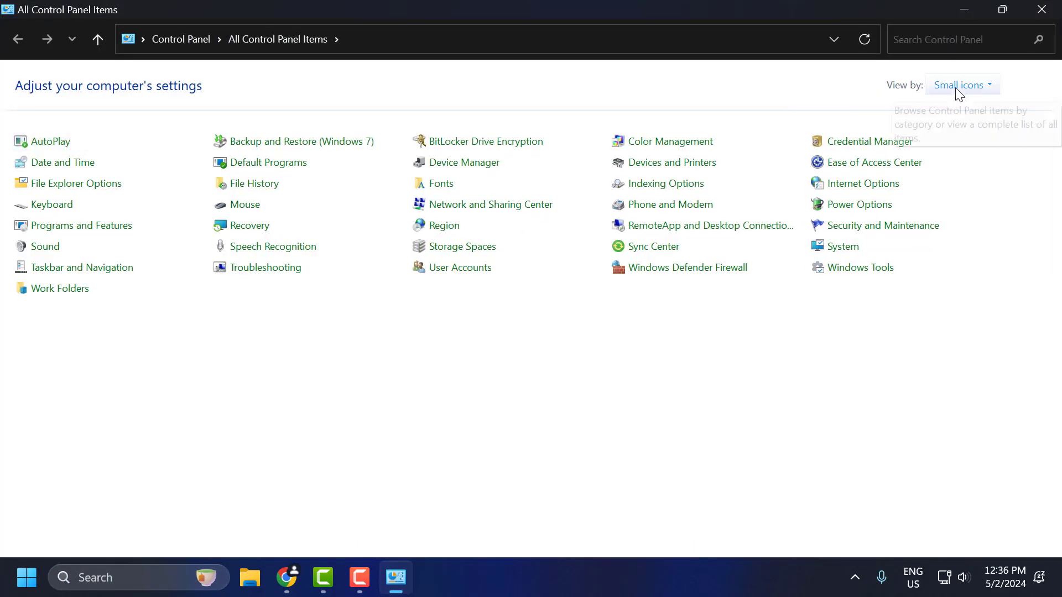
pyautogui.click(958, 89)
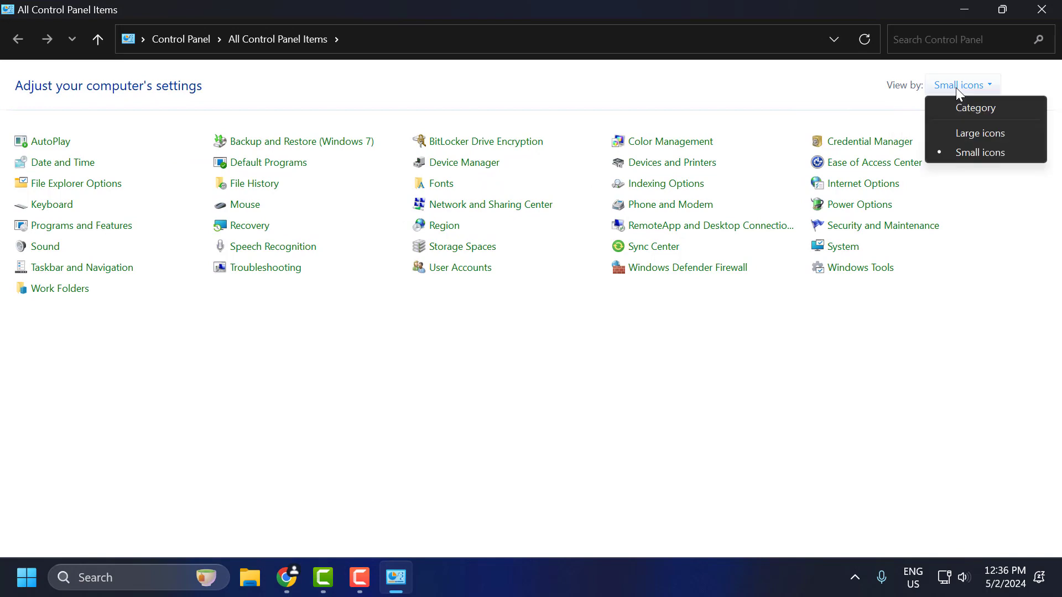
pyautogui.click(852, 212)
pyautogui.click(852, 212)
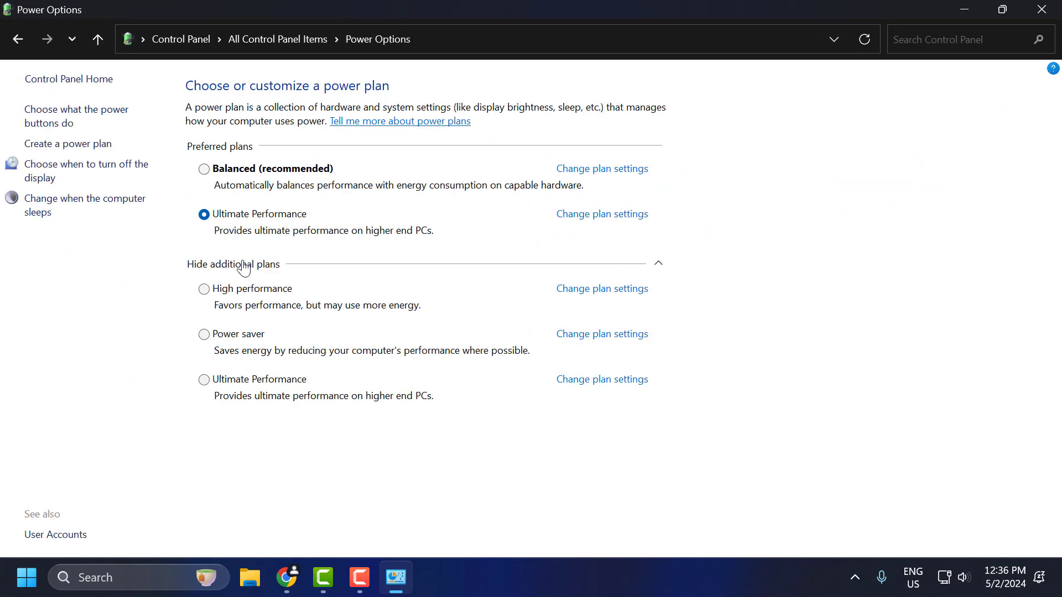
# Step: Uncheck Turn on fast startup under the power button settings and save the change
pyautogui.click(52, 124)
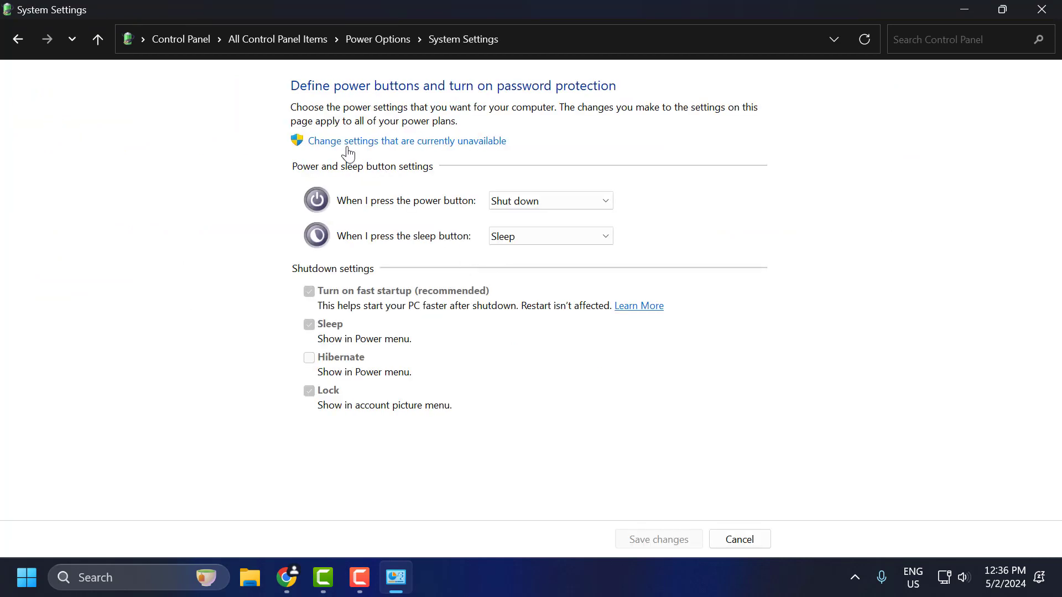
pyautogui.click(417, 142)
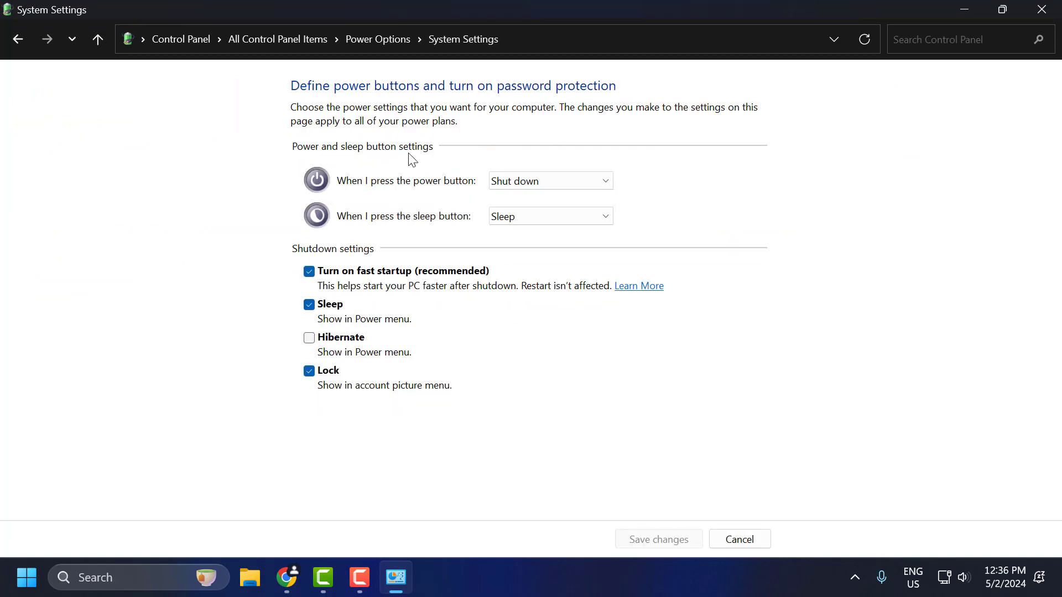
pyautogui.click(309, 272)
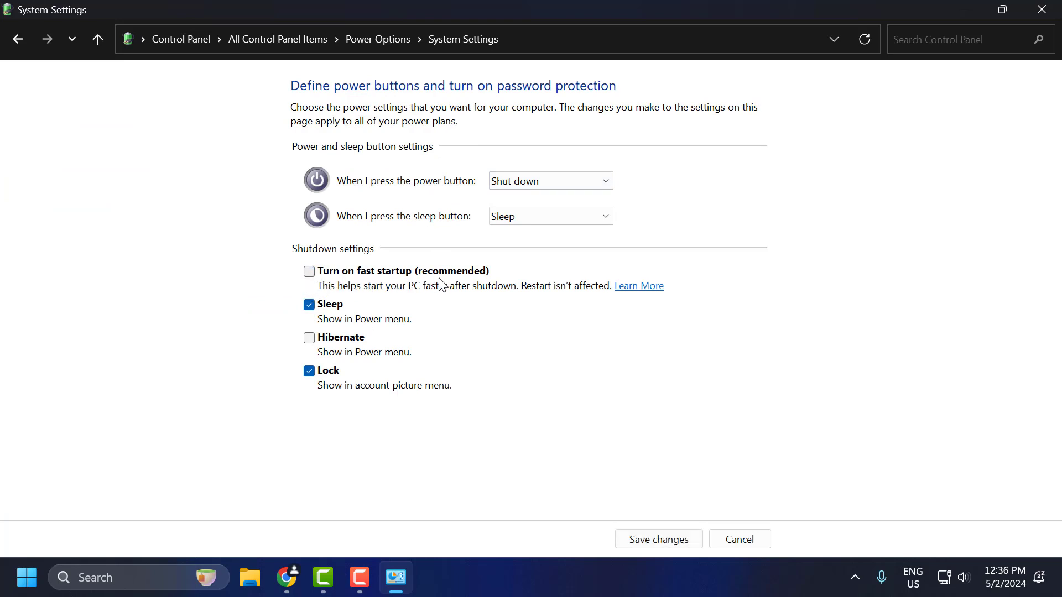
pyautogui.click(666, 540)
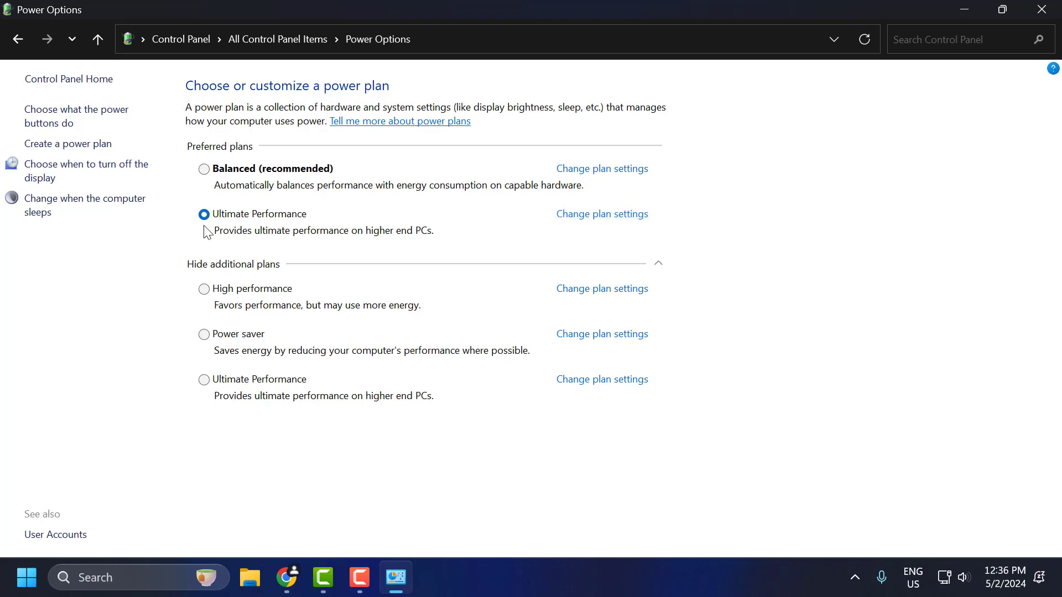
# Step: Set USB selective suspend to Disabled in the Ultimate Performance plan's advanced settings, then close Control Panel
pyautogui.click(608, 217)
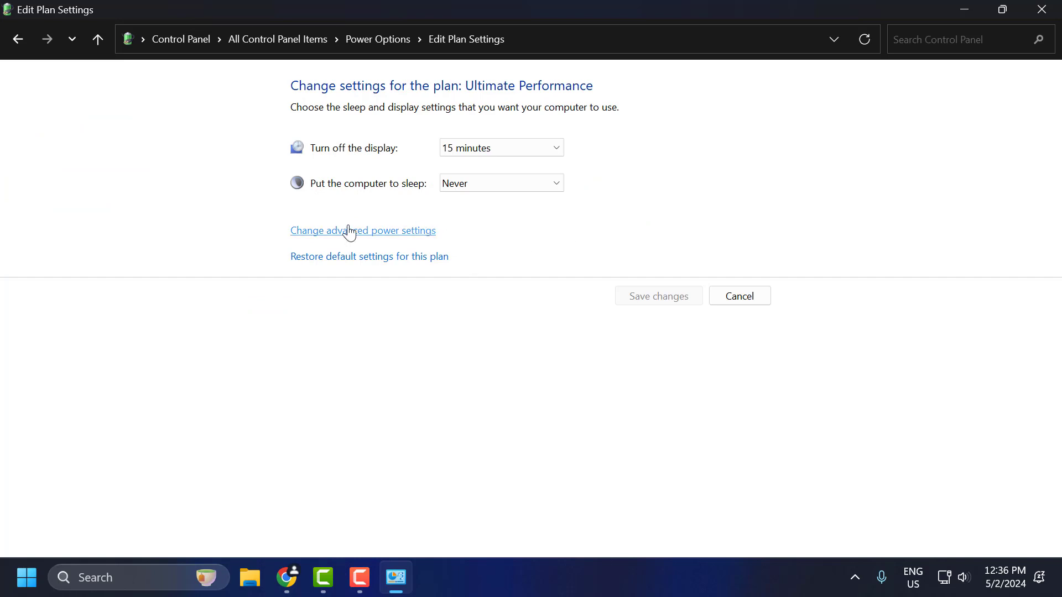
pyautogui.click(402, 232)
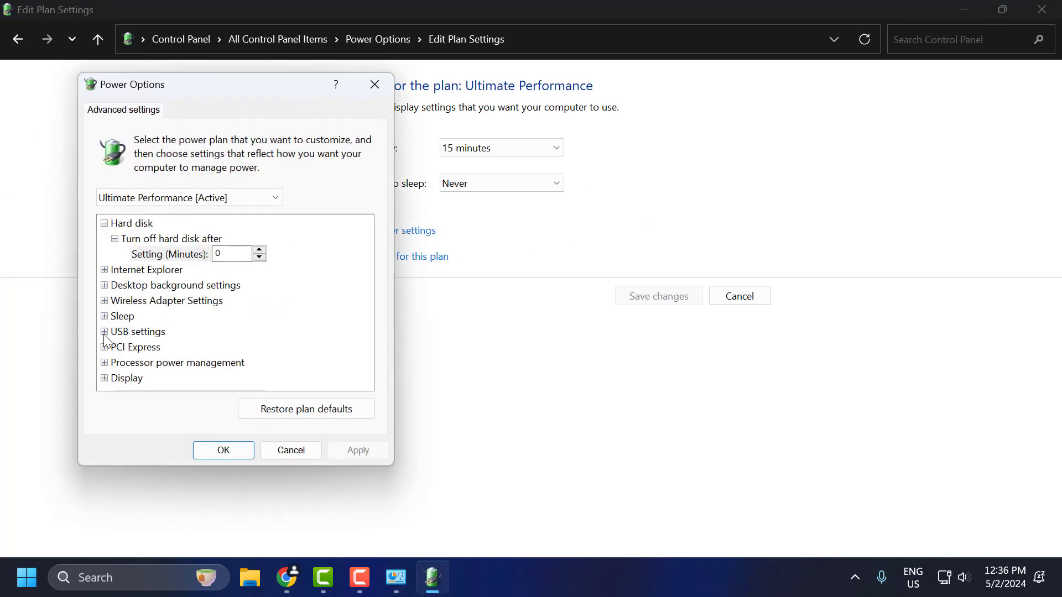
pyautogui.click(105, 332)
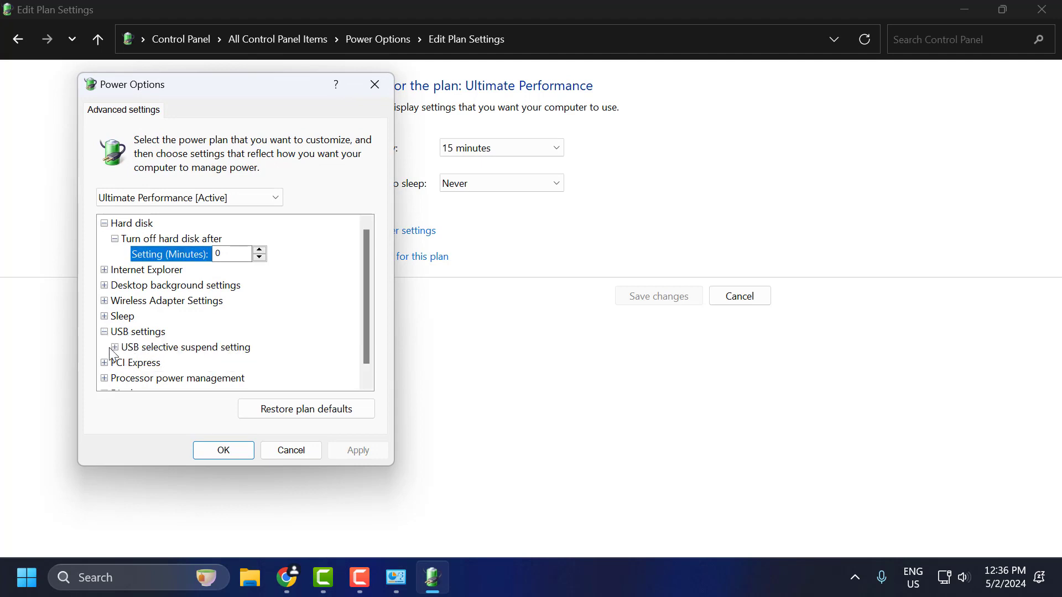
pyautogui.click(115, 348)
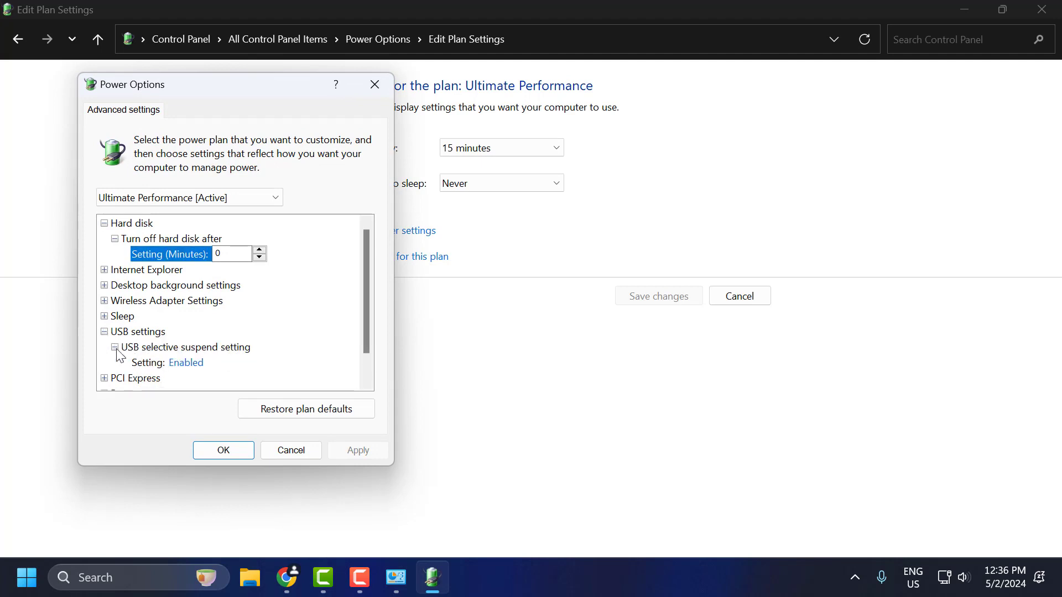
pyautogui.click(149, 365)
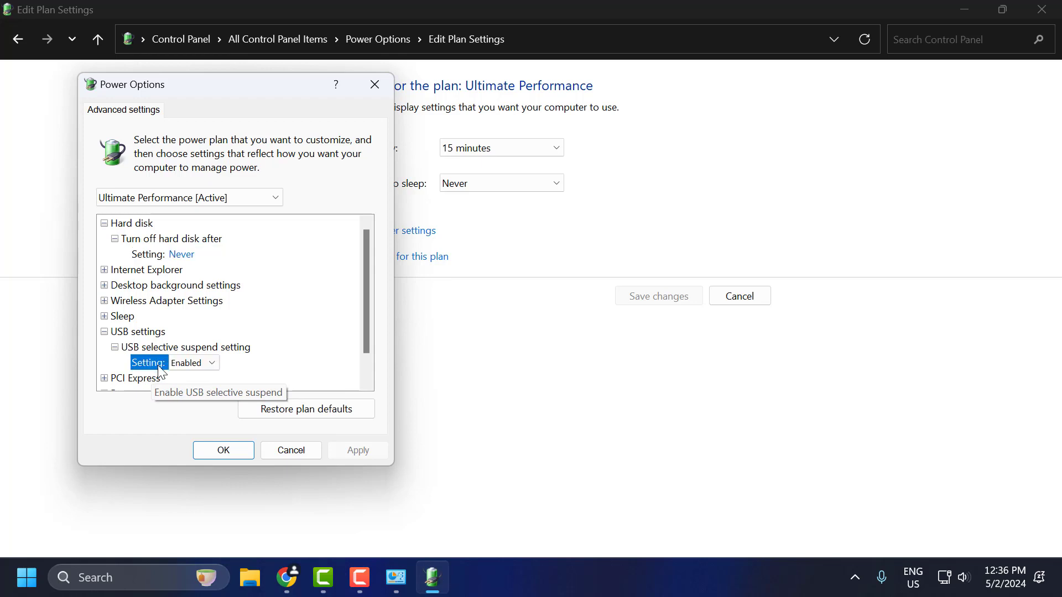
pyautogui.click(207, 363)
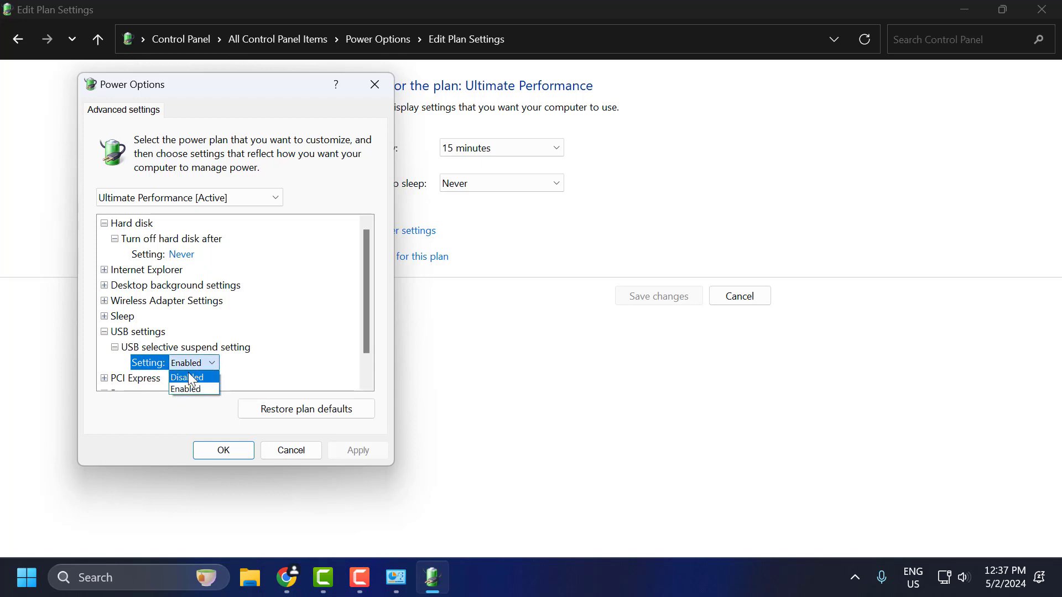
pyautogui.click(214, 365)
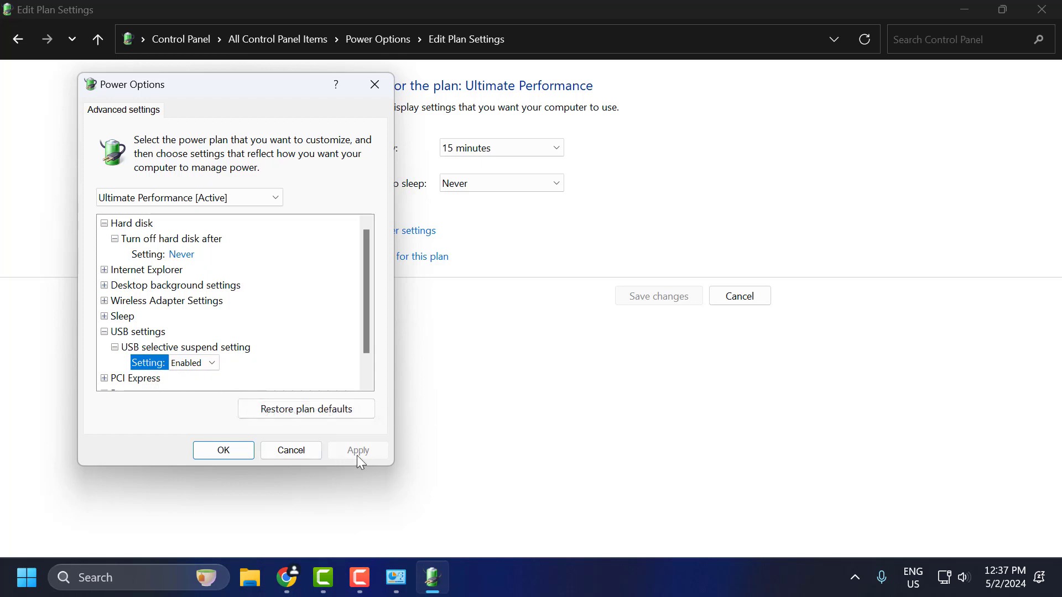
pyautogui.click(217, 450)
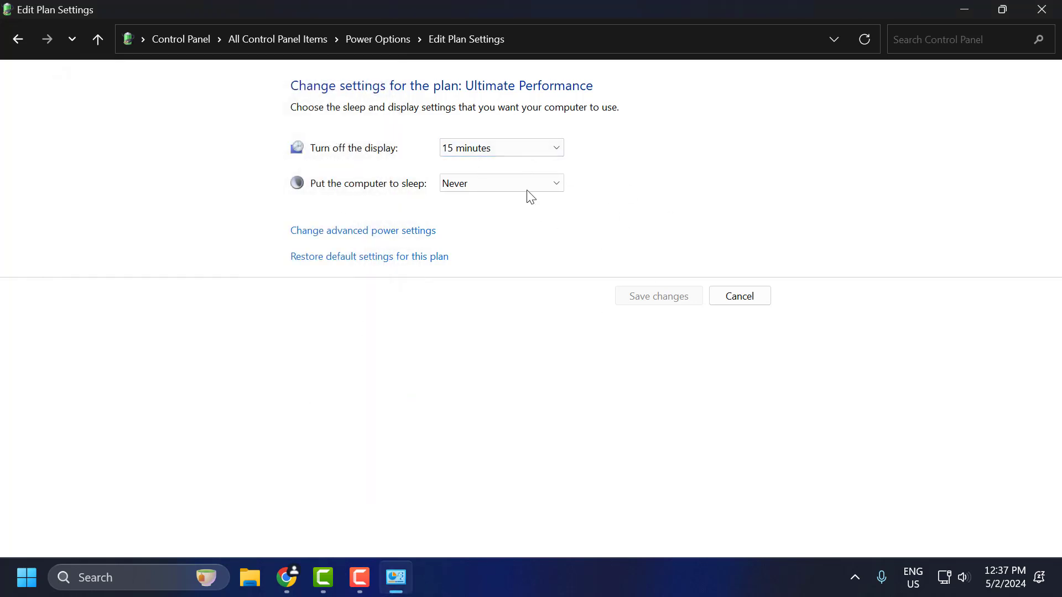
pyautogui.click(1050, 14)
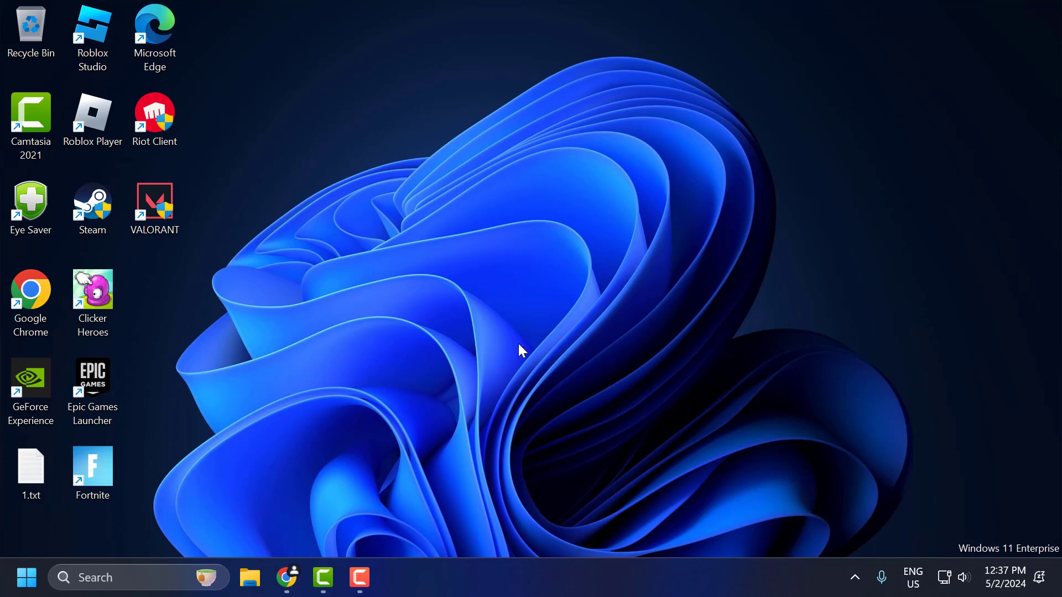
# Step: Download the Windows drivers installer from the AMD page's Windows & Linux Drivers section
pyautogui.click(287, 575)
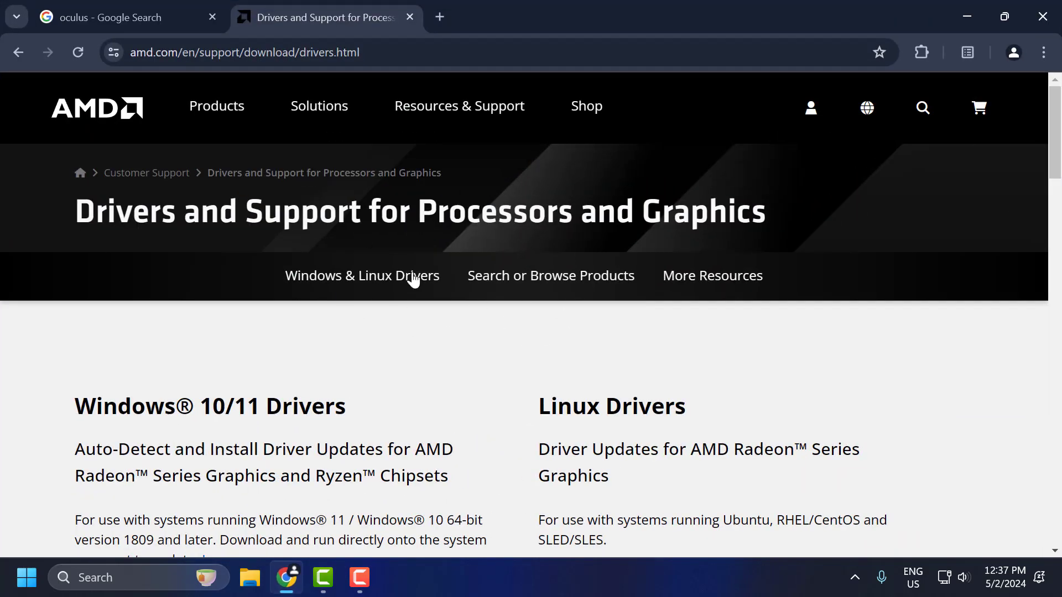
pyautogui.click(365, 275)
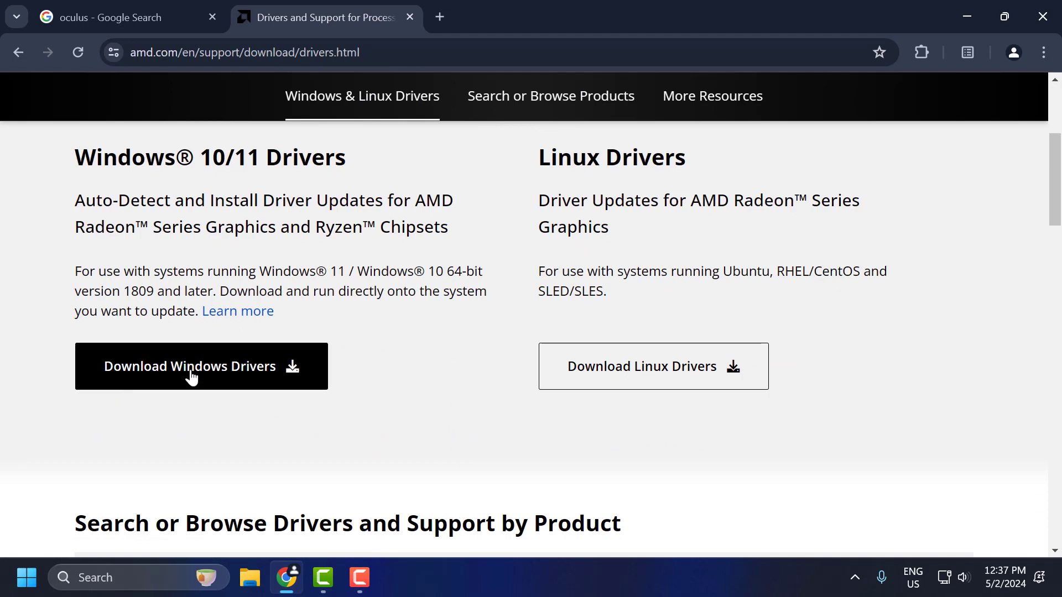
pyautogui.click(278, 372)
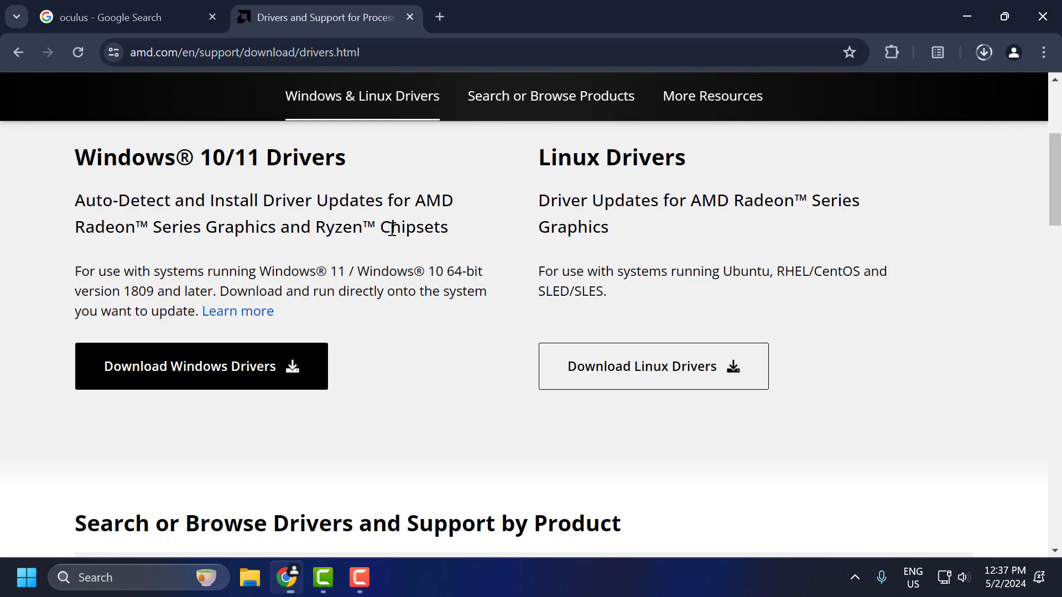
# Step: Confirm in Chrome's downloads list that the AMD Adrenalin 24.4.1 installer finished downloading
pyautogui.doubleClick(413, 227)
pyautogui.click(463, 228)
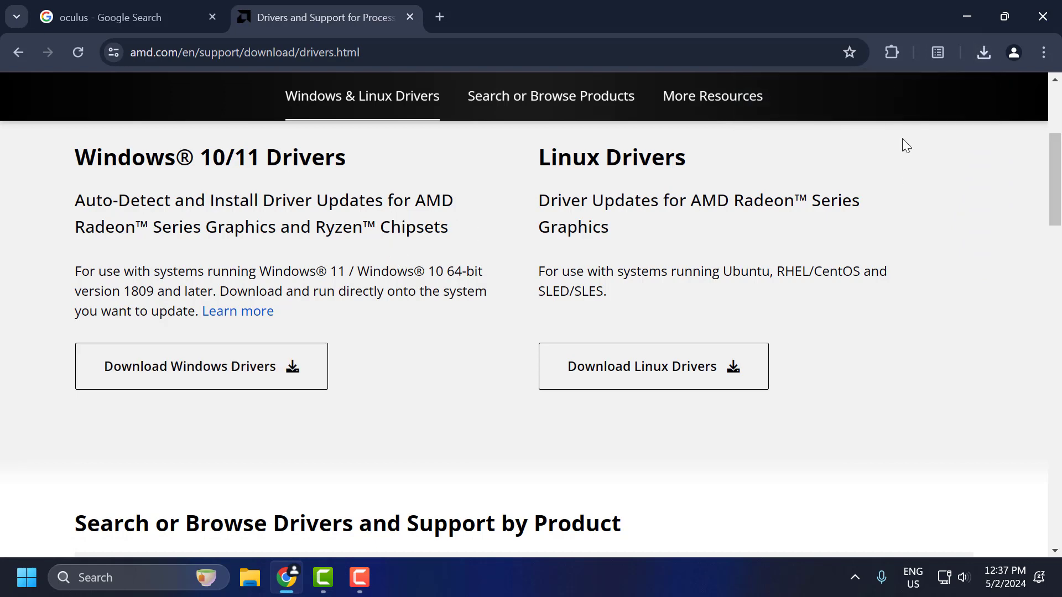
pyautogui.click(983, 52)
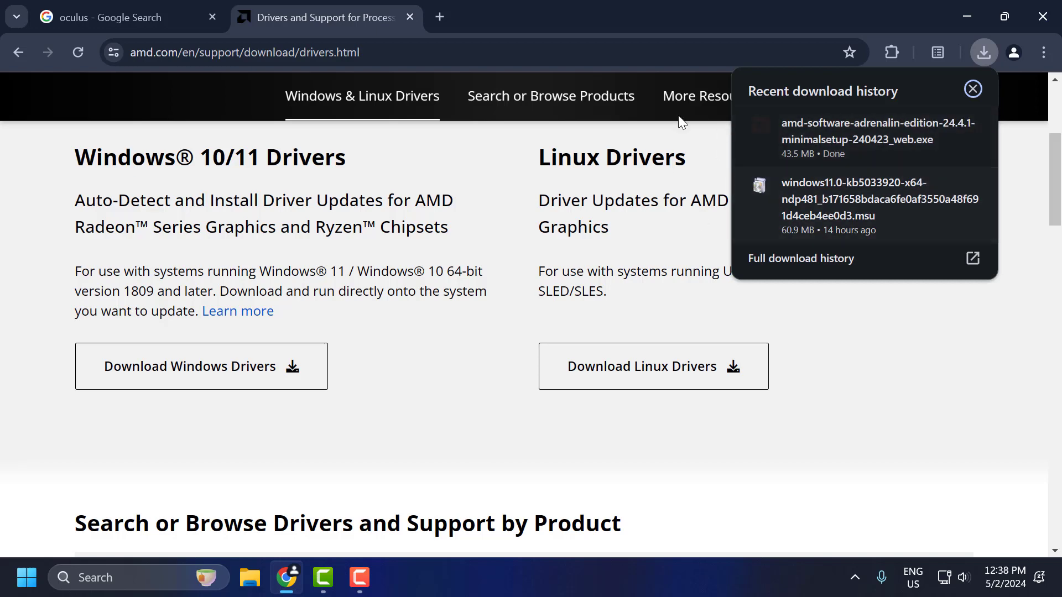
pyautogui.click(982, 53)
# Step: Minimize Chrome to show the Windows 11 desktop
pyautogui.click(965, 12)
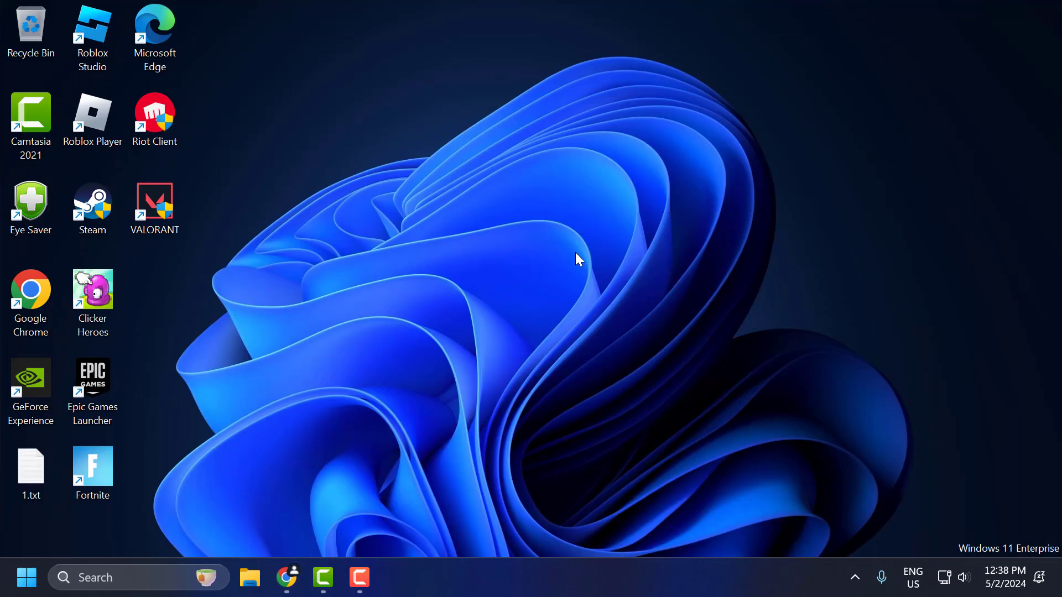